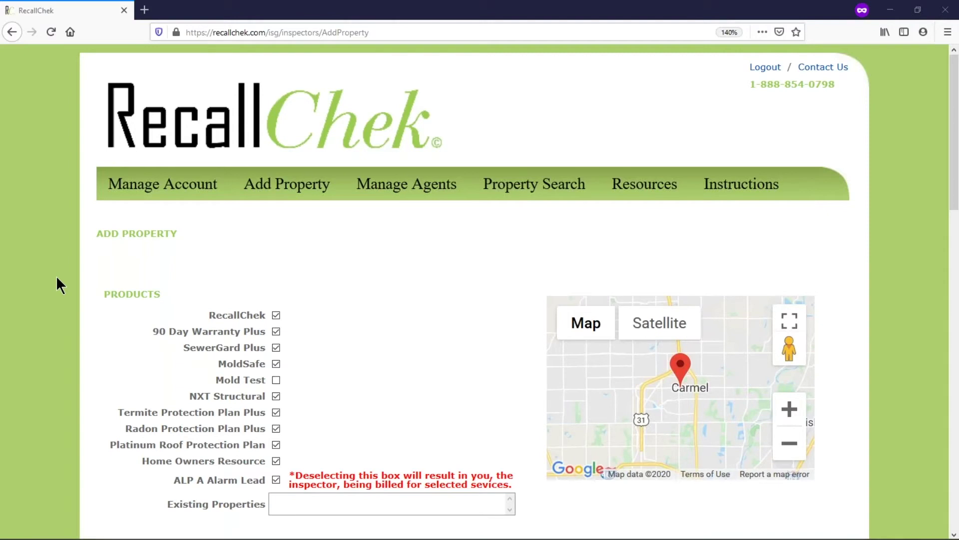
Go to the empty Property Search form from the top navigation bar.
{"action": "left_click", "coordinate": [512, 183]}
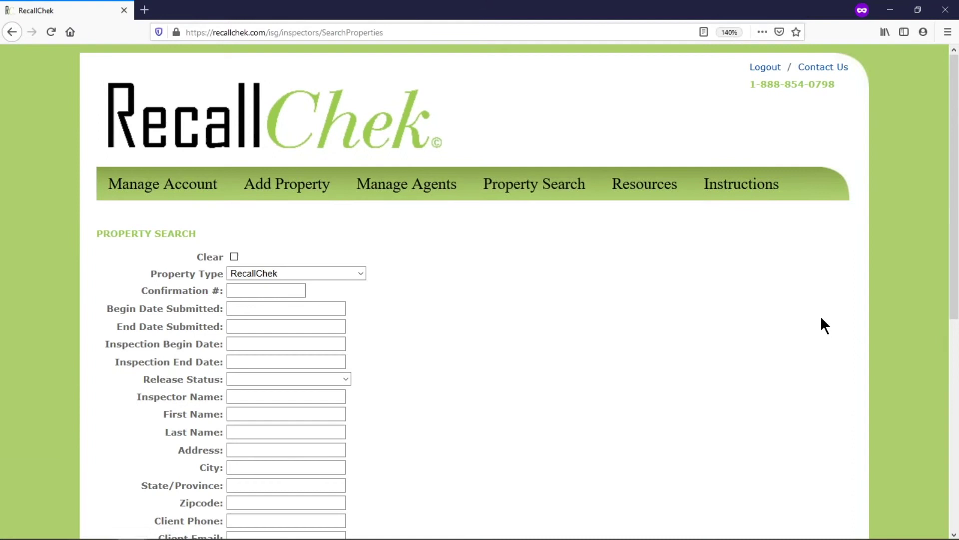
{"action": "scroll", "coordinate": [841, 318], "scroll_direction": "down", "scroll_amount": 3}
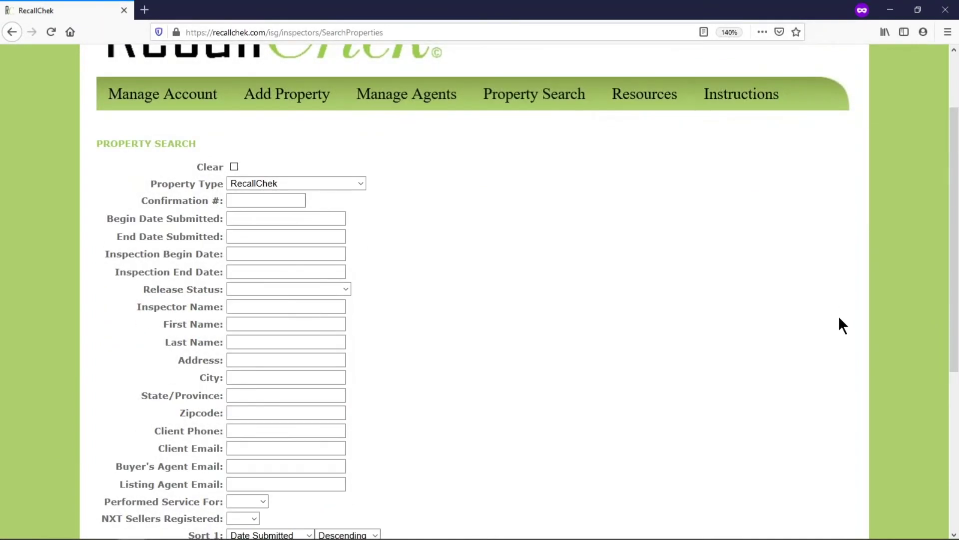
{"action": "left_click", "coordinate": [359, 183]}
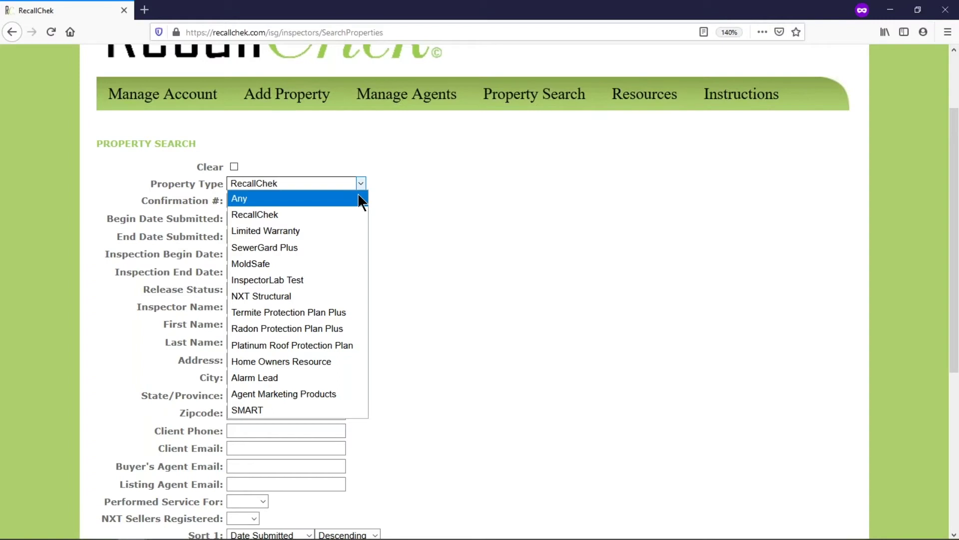
{"action": "left_click", "coordinate": [284, 216]}
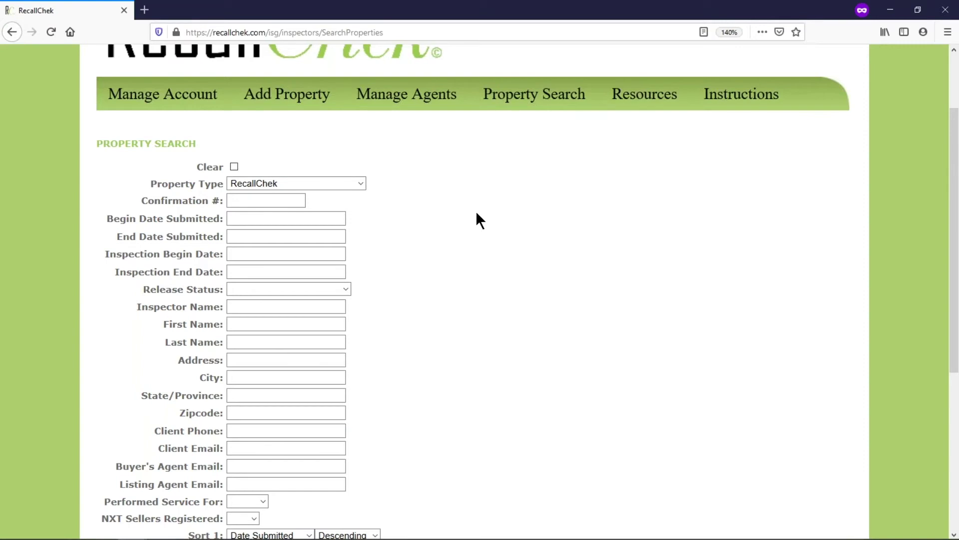
{"action": "left_click", "coordinate": [287, 360]}
{"action": "type", "text": "698 pr"}
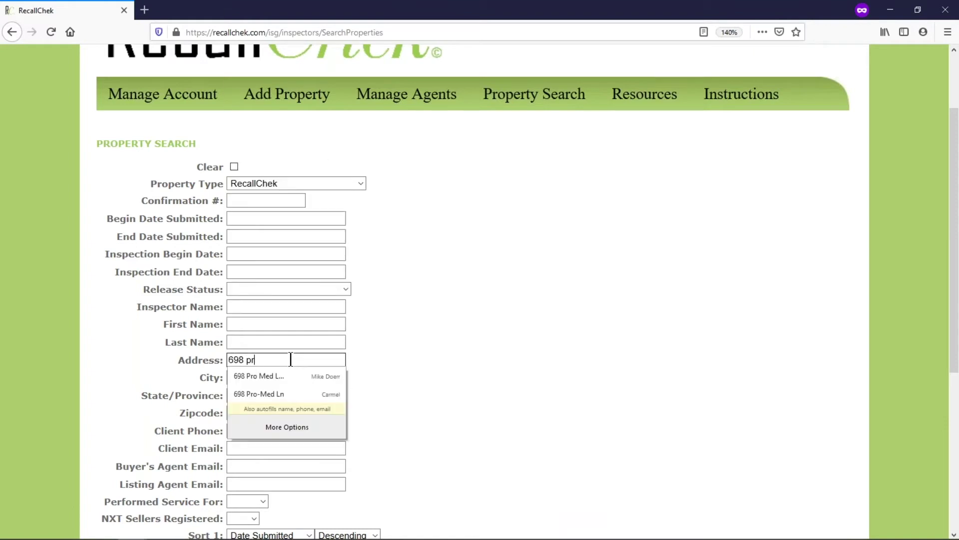
{"action": "type", "text": "o med"}
Search by address '698 pro med' and review the three matching Pro Med Lane properties.
{"action": "key", "text": "Return"}
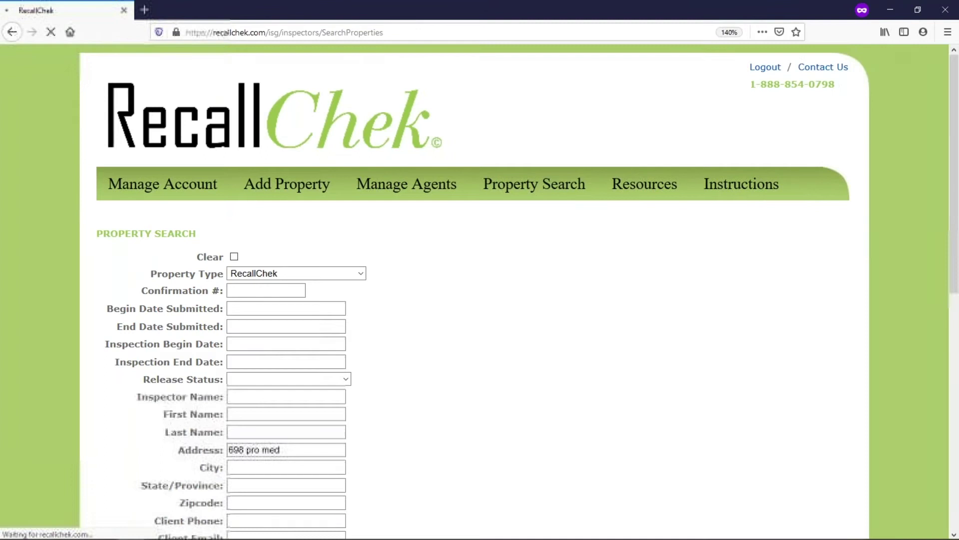
{"action": "scroll", "coordinate": [134, 282], "scroll_direction": "down", "scroll_amount": 3}
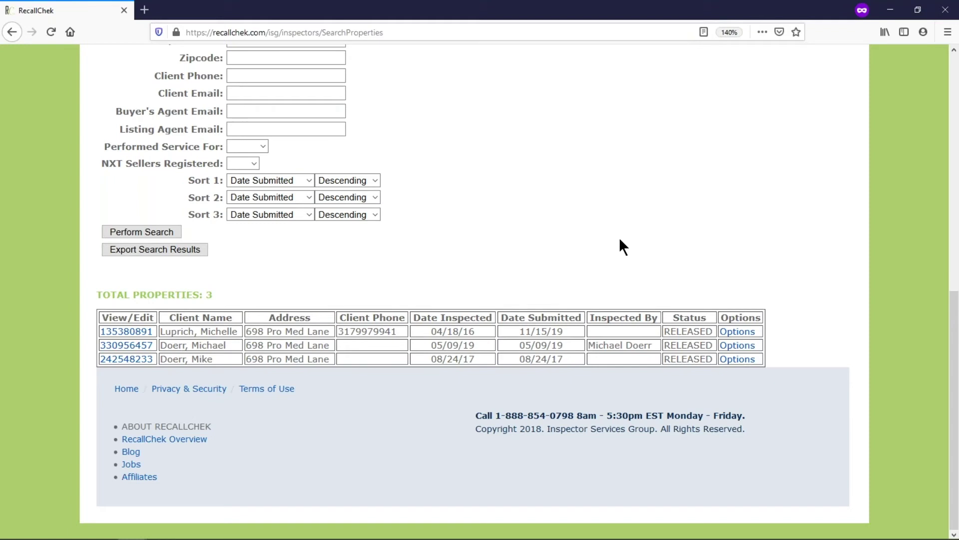
{"action": "scroll", "coordinate": [619, 237], "scroll_direction": "up", "scroll_amount": 3}
{"action": "scroll", "coordinate": [432, 344], "scroll_direction": "up", "scroll_amount": 3}
{"action": "left_click_drag", "start_coordinate": [153, 97], "coordinate": [223, 99]}
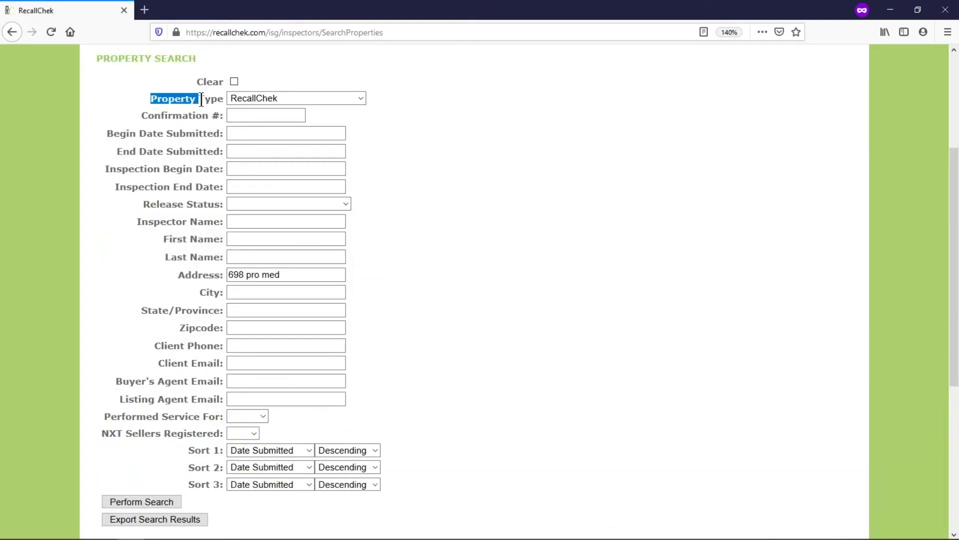
{"action": "left_click", "coordinate": [729, 260]}
{"action": "scroll", "coordinate": [753, 263], "scroll_direction": "down", "scroll_amount": 3}
{"action": "scroll", "coordinate": [753, 264], "scroll_direction": "down", "scroll_amount": 1}
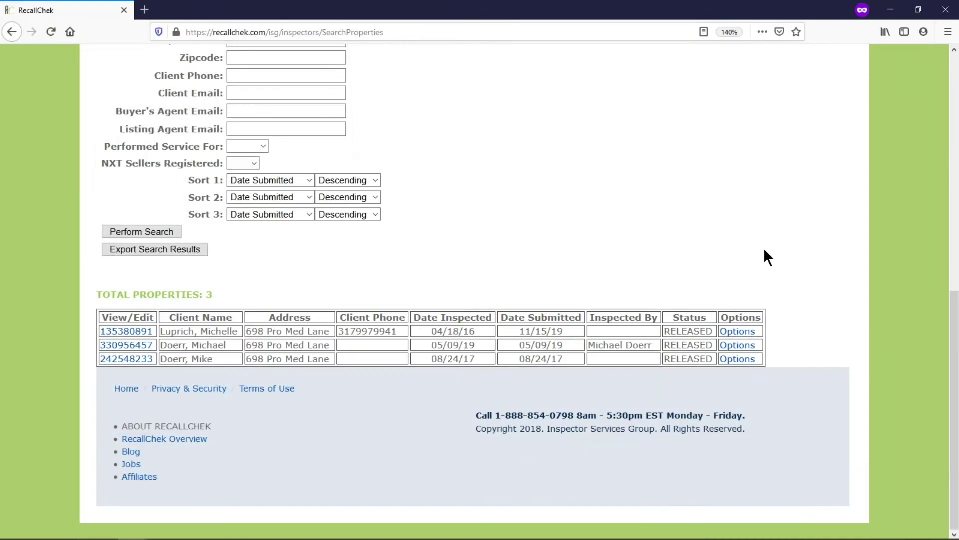
{"action": "left_click", "coordinate": [737, 344]}
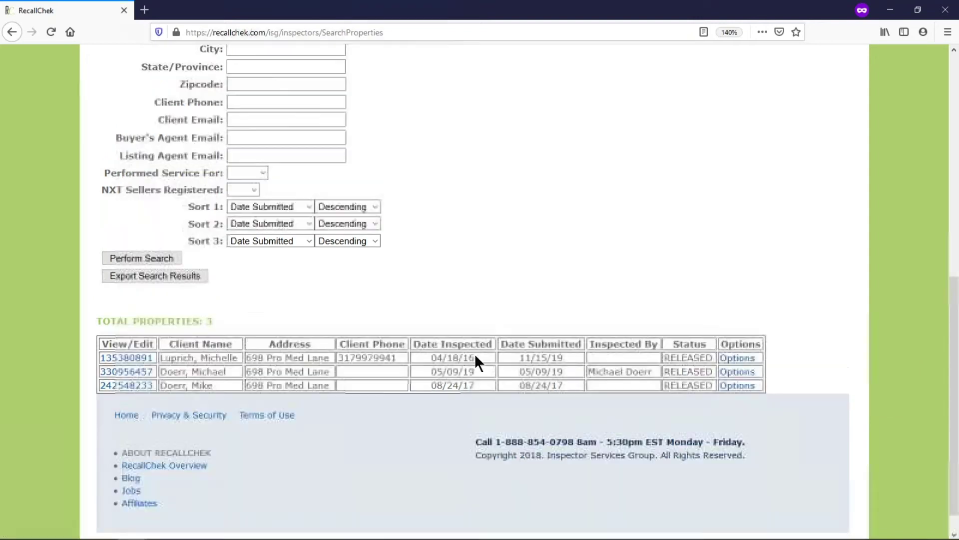
{"action": "scroll", "coordinate": [474, 358], "scroll_direction": "up", "scroll_amount": 10}
Rerun the 698 pro med search with Property Type set to Any.
{"action": "left_click", "coordinate": [362, 272]}
{"action": "left_click", "coordinate": [336, 290]}
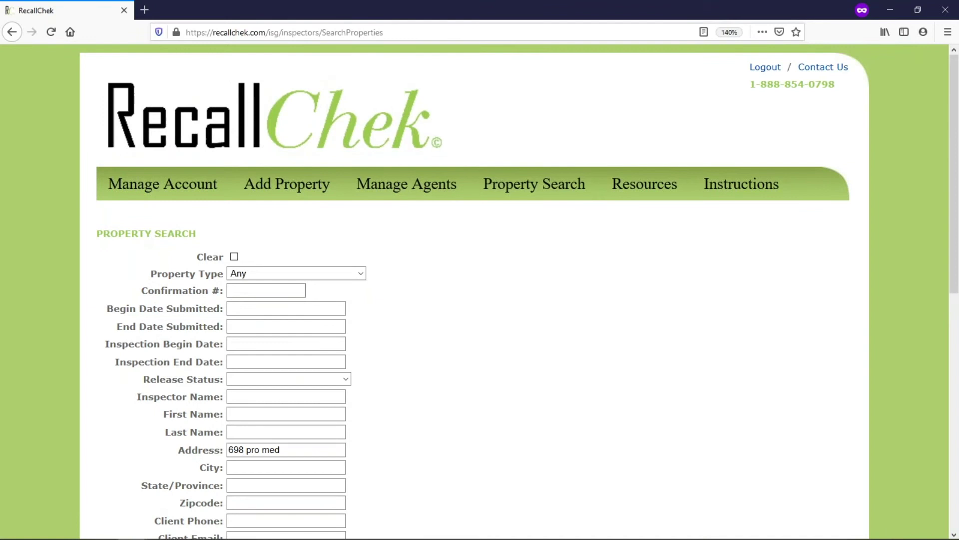
{"action": "scroll", "coordinate": [480, 300], "scroll_direction": "down", "scroll_amount": 5}
{"action": "left_click", "coordinate": [141, 406]}
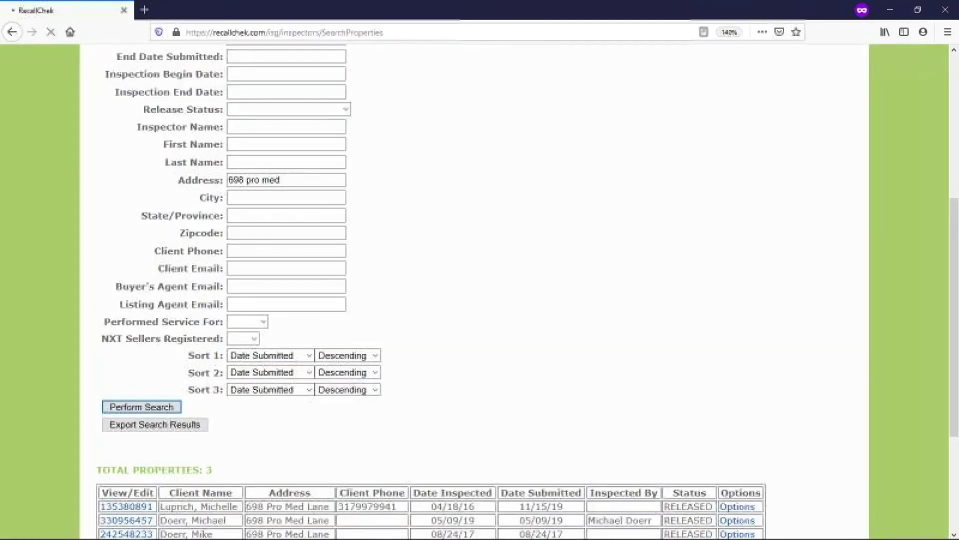
{"action": "scroll", "coordinate": [89, 344], "scroll_direction": "down", "scroll_amount": 10}
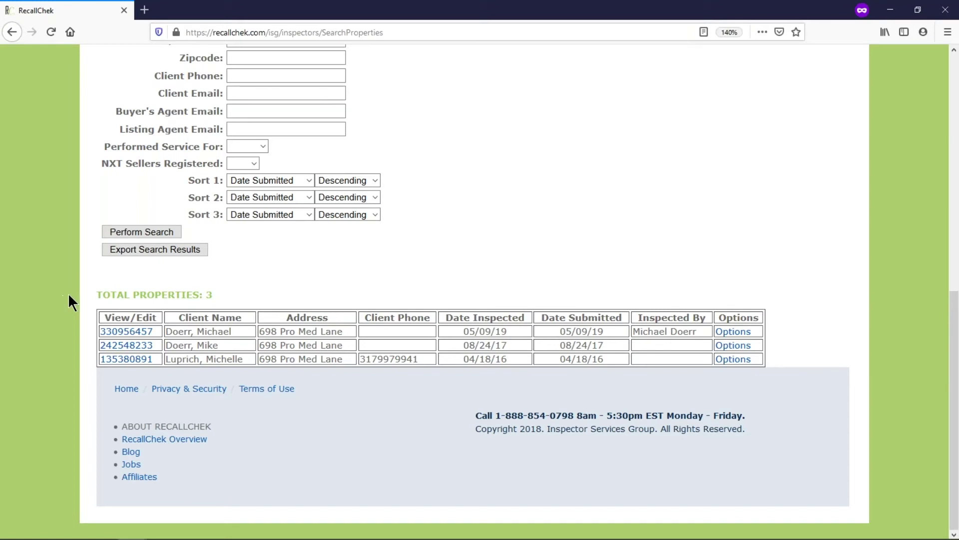
Open property 330956457 for editing and select the client email in Property Info.
{"action": "left_click", "coordinate": [117, 332]}
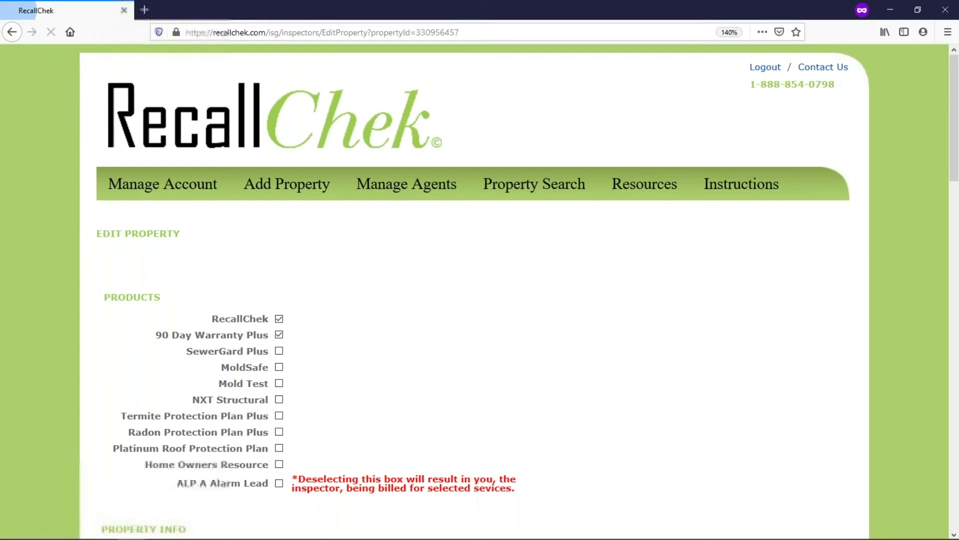
{"action": "scroll", "coordinate": [480, 300], "scroll_direction": "down", "scroll_amount": 5}
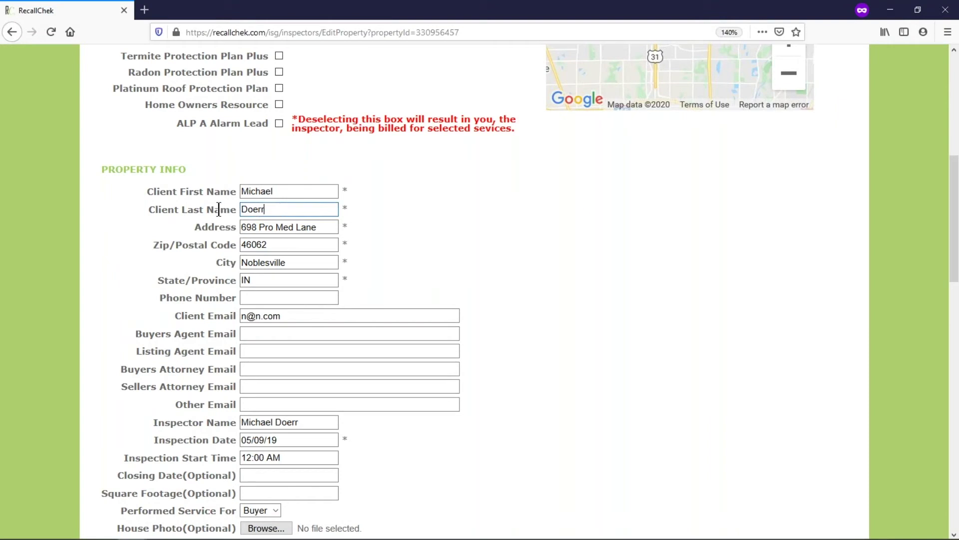
{"action": "double_click", "coordinate": [279, 209]}
{"action": "left_click", "coordinate": [135, 310]}
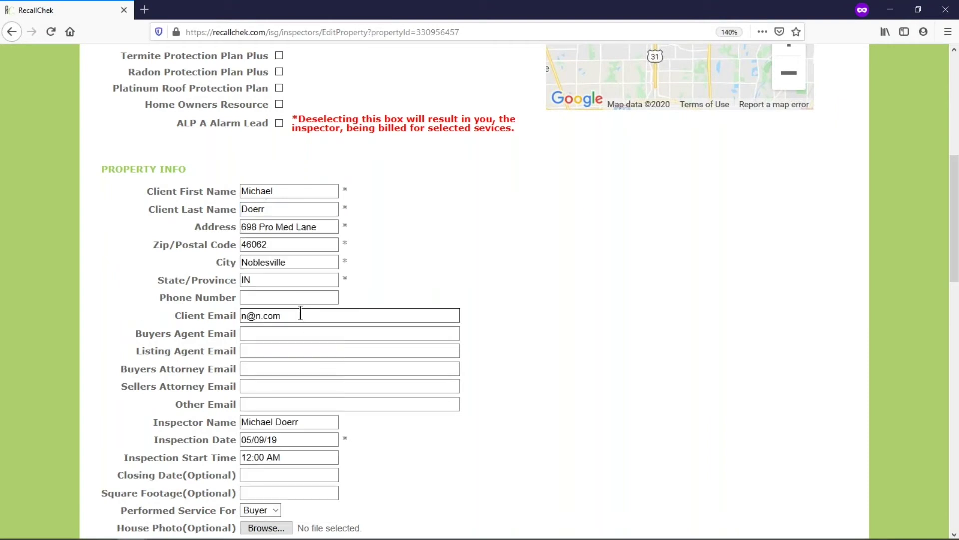
{"action": "left_click_drag", "start_coordinate": [300, 316], "coordinate": [181, 315]}
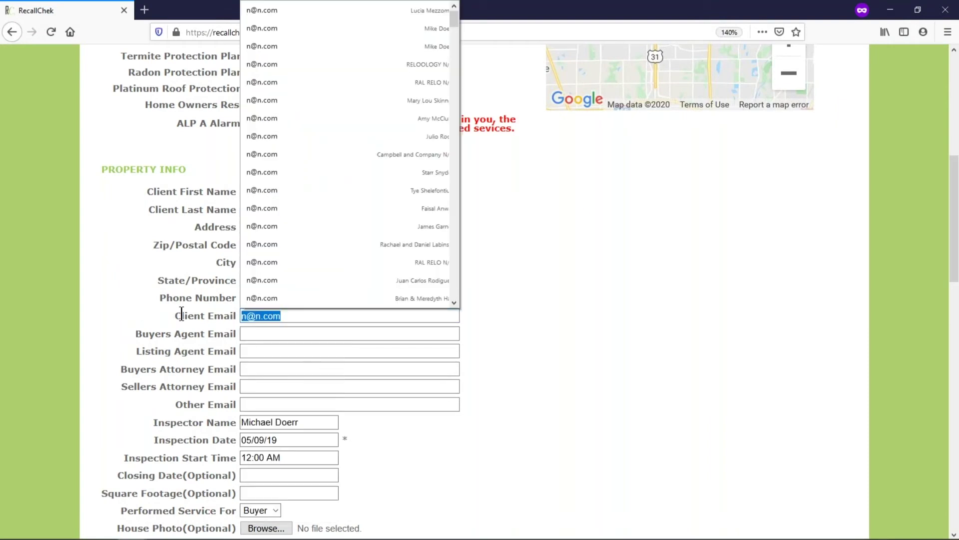
{"action": "left_click", "coordinate": [180, 315]}
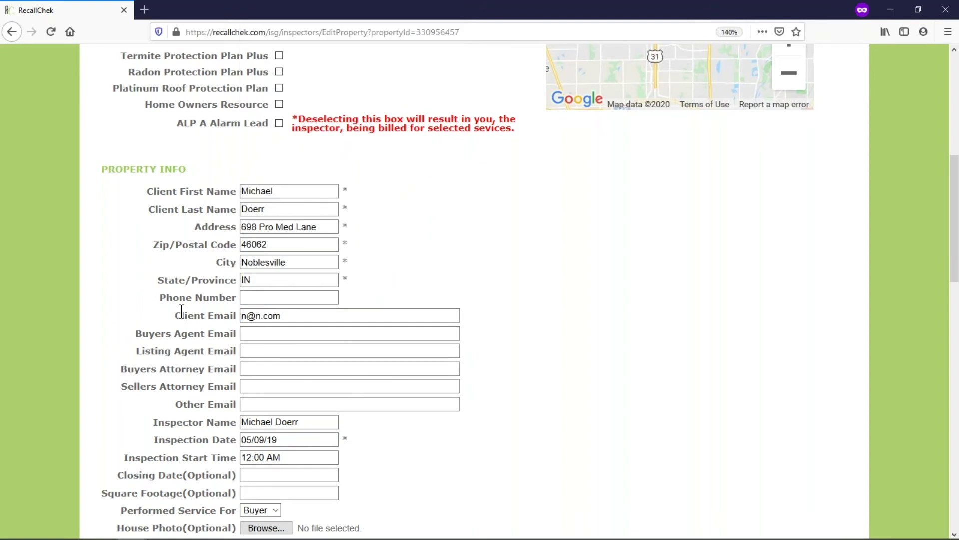
{"action": "scroll", "coordinate": [181, 313], "scroll_direction": "down", "scroll_amount": 12}
{"action": "scroll", "coordinate": [180, 314], "scroll_direction": "down", "scroll_amount": 3}
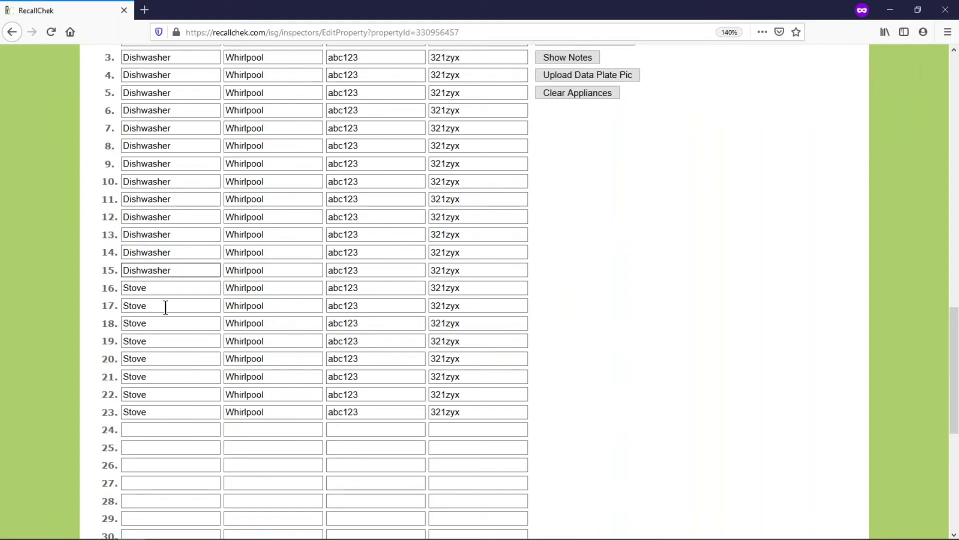
Set appliance 23, the Stove, to make GE and model xyz789, then save.
{"action": "left_click", "coordinate": [492, 413]}
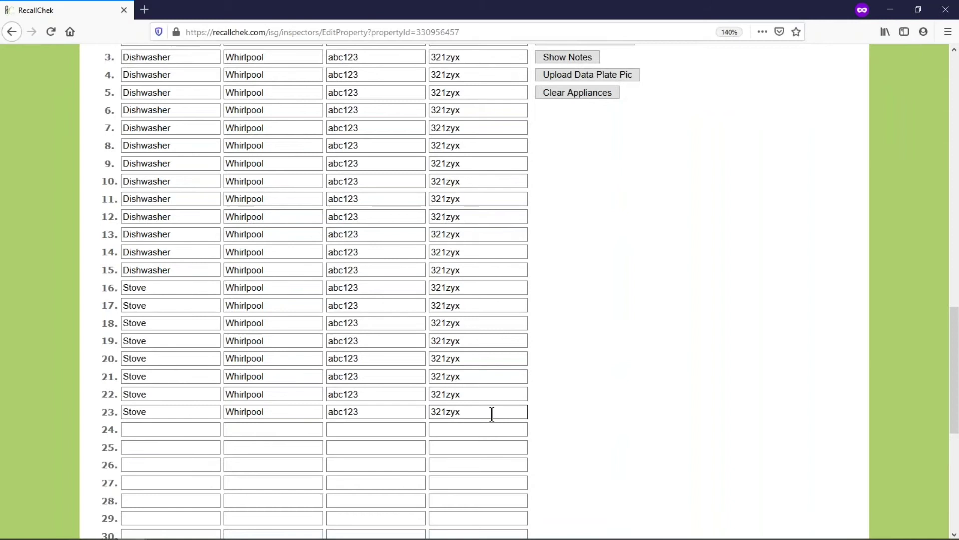
{"action": "left_click", "coordinate": [170, 376]}
{"action": "scroll", "coordinate": [75, 362], "scroll_direction": "up", "scroll_amount": 3}
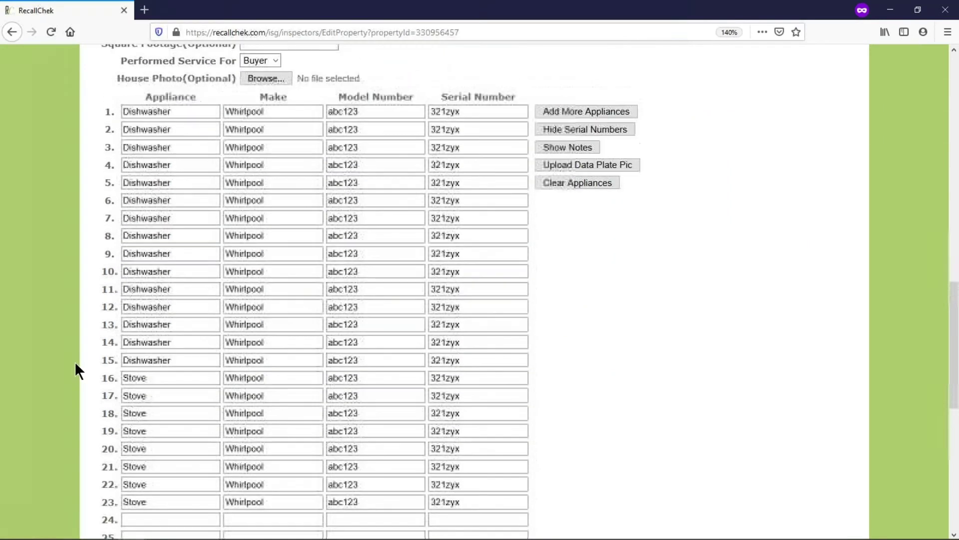
{"action": "scroll", "coordinate": [74, 362], "scroll_direction": "up", "scroll_amount": 2}
{"action": "scroll", "coordinate": [40, 305], "scroll_direction": "down", "scroll_amount": 3}
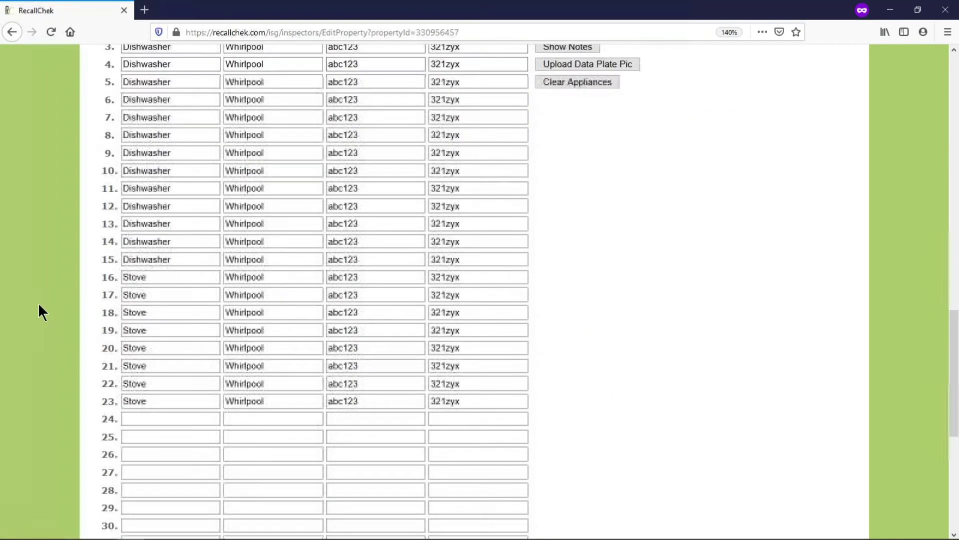
{"action": "scroll", "coordinate": [39, 306], "scroll_direction": "down", "scroll_amount": 2}
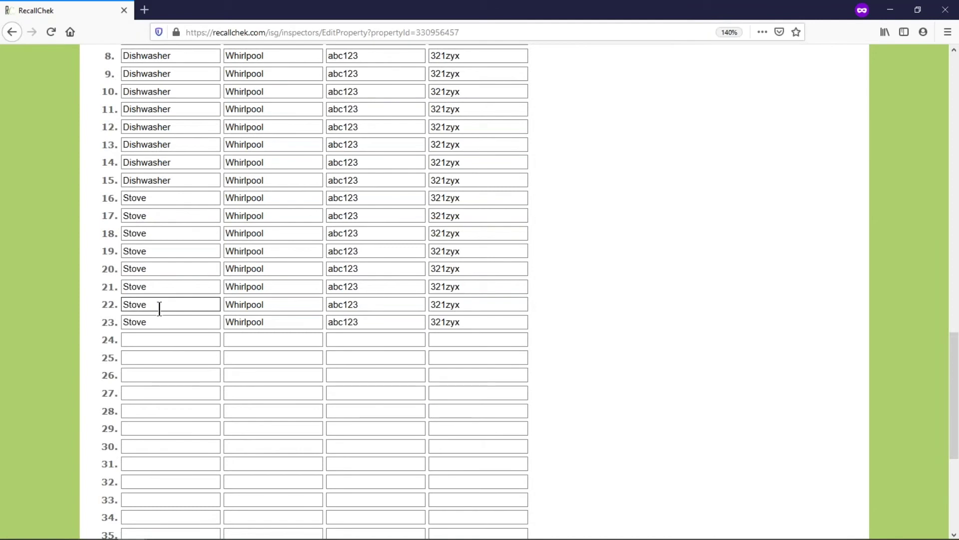
{"action": "double_click", "coordinate": [157, 322]}
{"action": "key", "text": "Tab"}
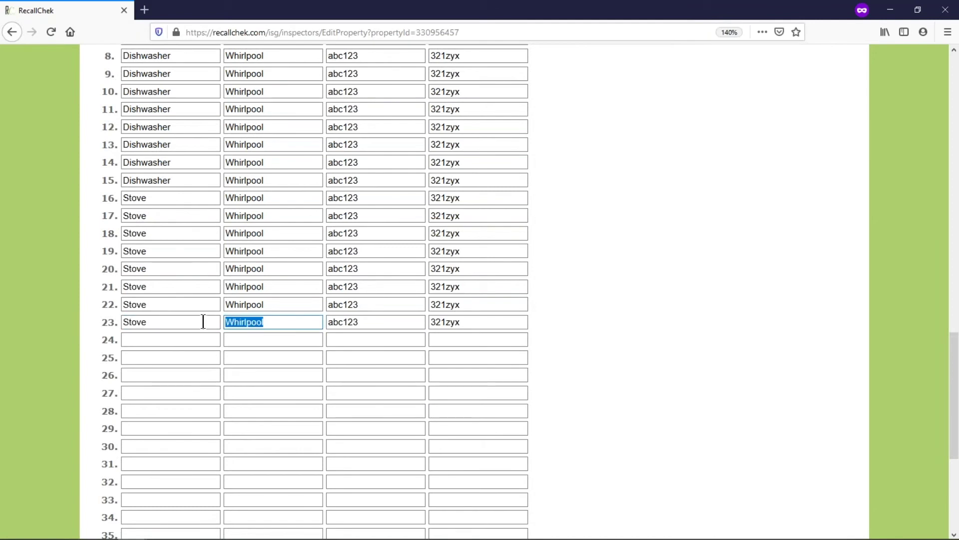
{"action": "type", "text": "GE"}
{"action": "key", "text": "Tab"}
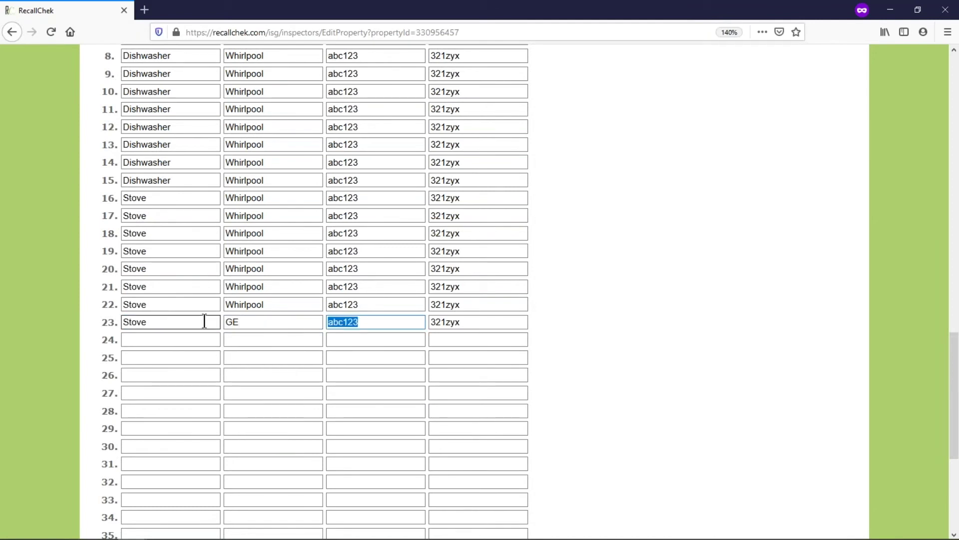
{"action": "type", "text": "xyz"}
{"action": "type", "text": "789"}
{"action": "key", "text": "Tab"}
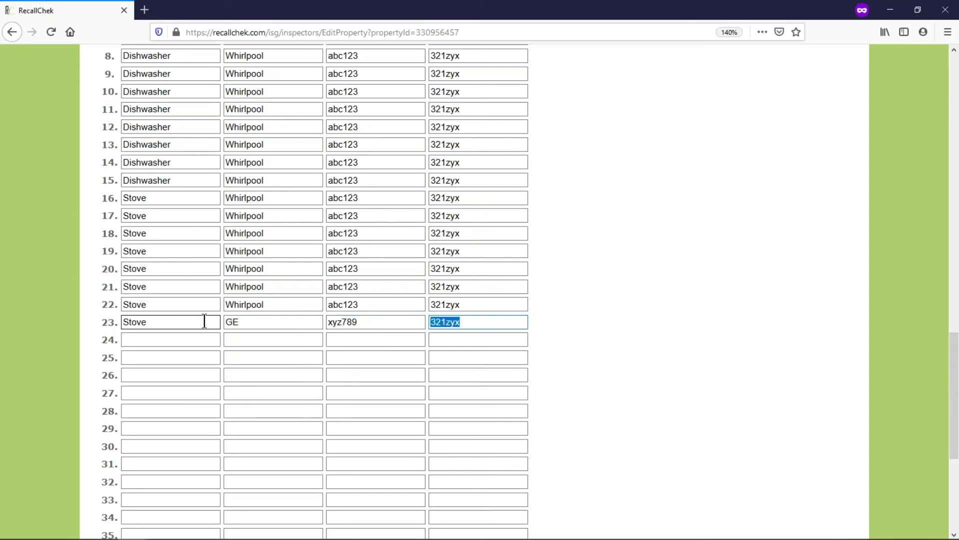
{"action": "left_click", "coordinate": [55, 296]}
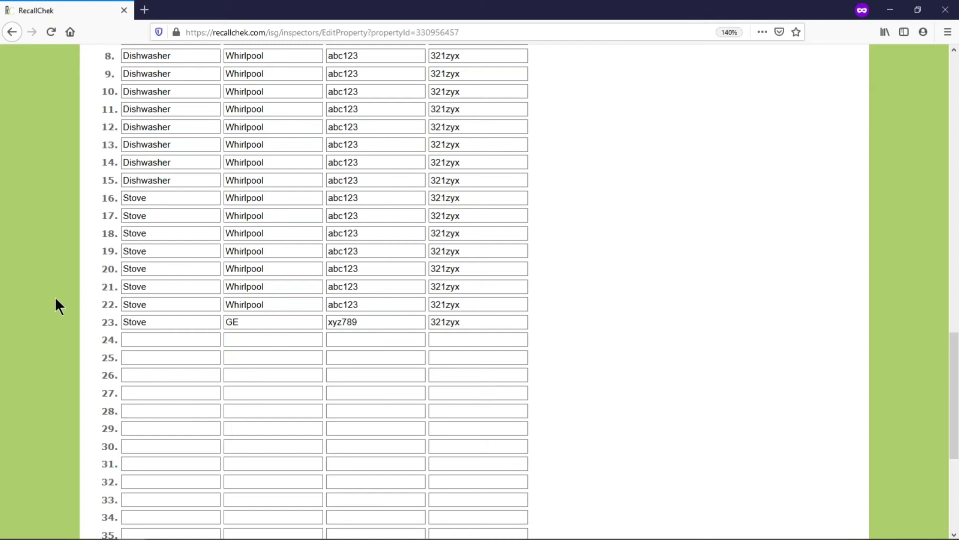
{"action": "scroll", "coordinate": [65, 326], "scroll_direction": "up", "scroll_amount": 3}
{"action": "scroll", "coordinate": [89, 393], "scroll_direction": "up", "scroll_amount": 3}
{"action": "scroll", "coordinate": [91, 404], "scroll_direction": "up", "scroll_amount": 1}
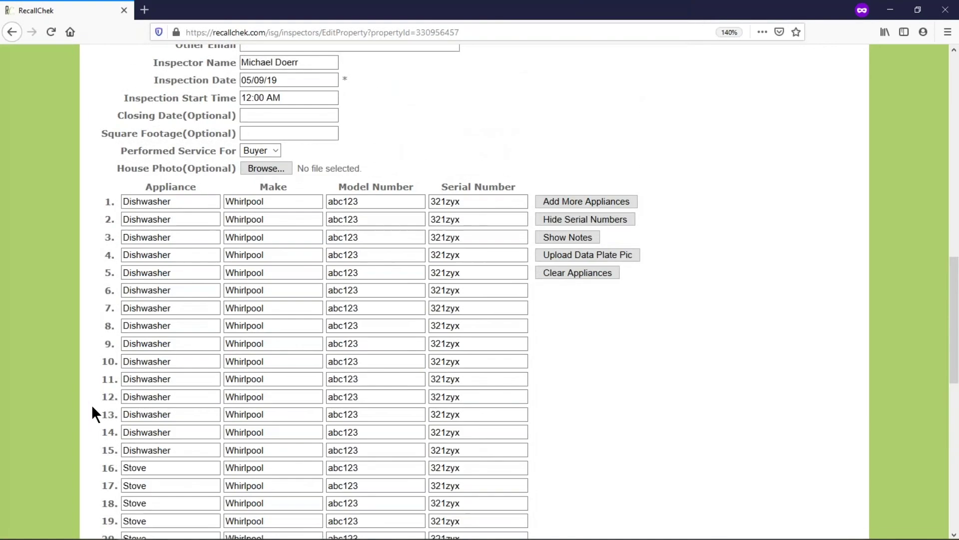
{"action": "scroll", "coordinate": [91, 404], "scroll_direction": "down", "scroll_amount": 10}
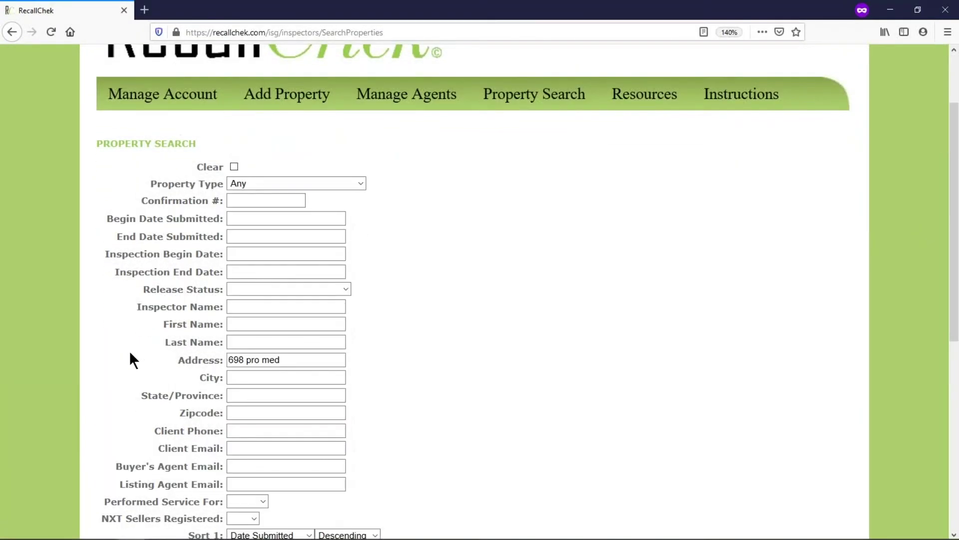
{"action": "scroll", "coordinate": [95, 344], "scroll_direction": "down", "scroll_amount": 10}
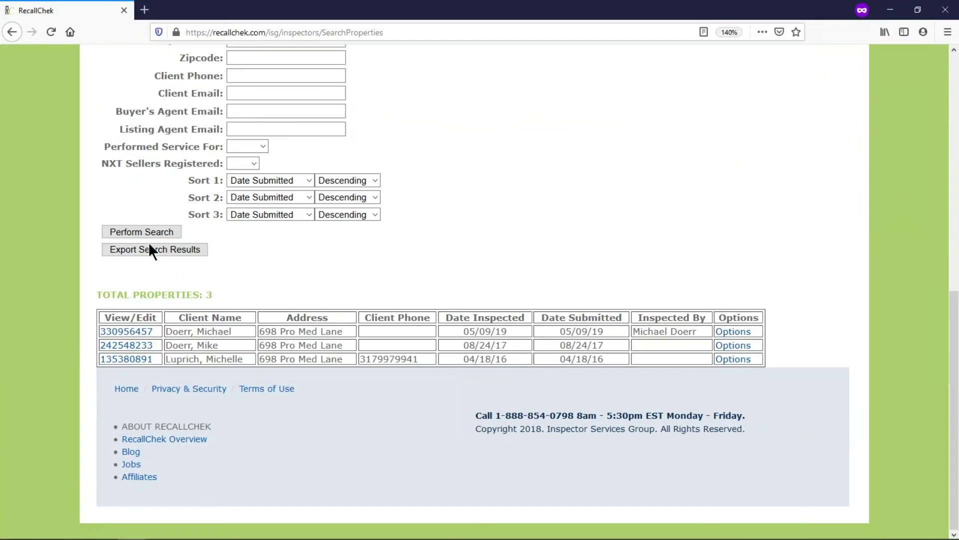
Open property 330956457's Email Events in a new browser tab and switch to it.
{"action": "left_click", "coordinate": [733, 333]}
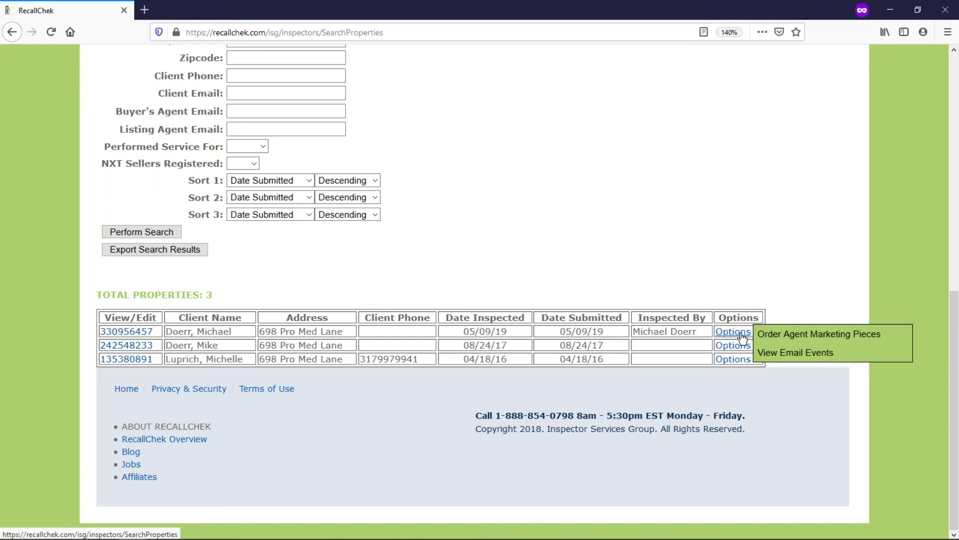
{"action": "right_click", "coordinate": [788, 356]}
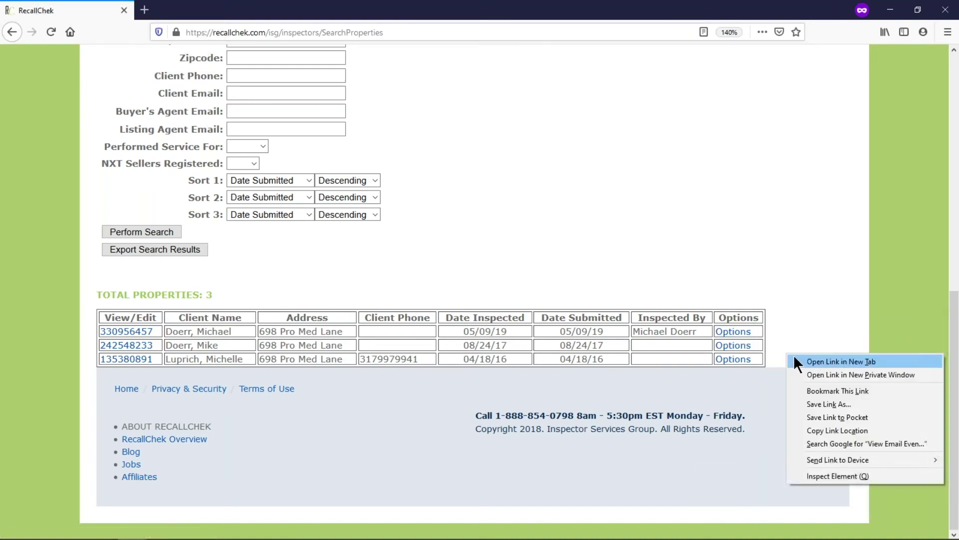
{"action": "left_click", "coordinate": [825, 362]}
{"action": "left_click", "coordinate": [221, 9]}
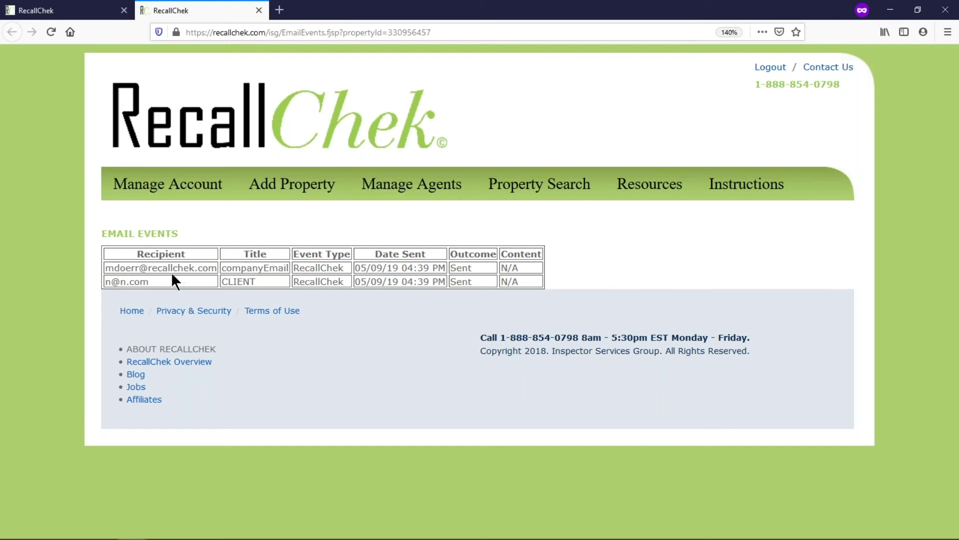
{"action": "left_click_drag", "start_coordinate": [114, 269], "coordinate": [202, 271]}
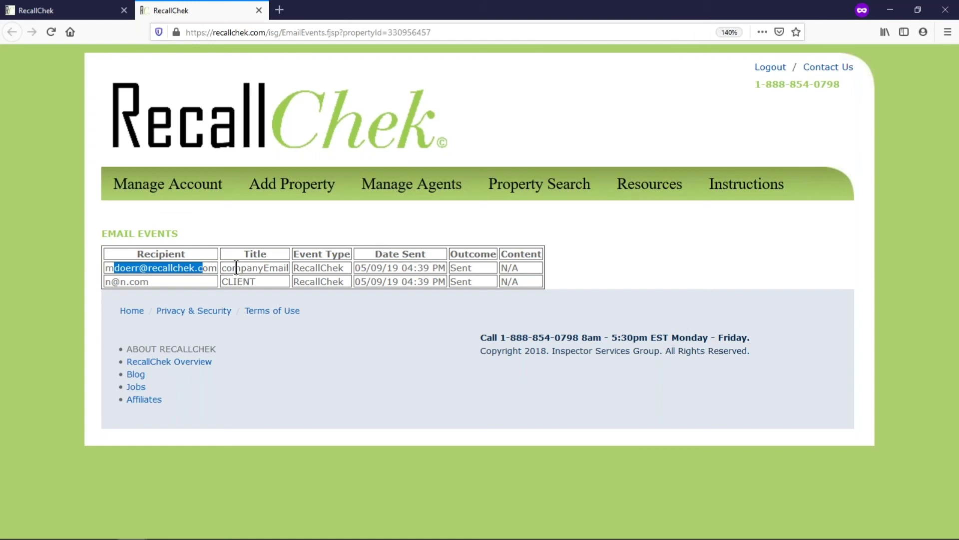
{"action": "left_click_drag", "start_coordinate": [238, 268], "coordinate": [286, 269]}
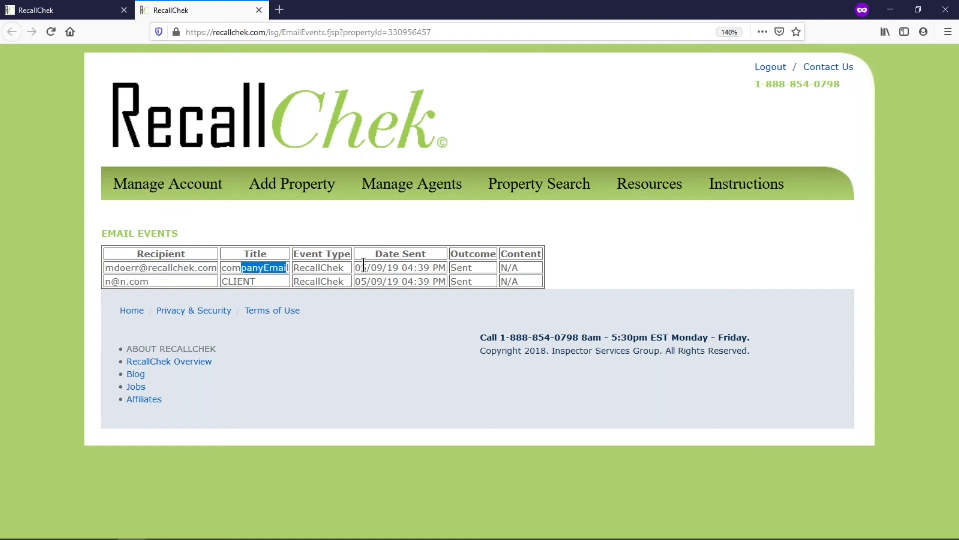
{"action": "left_click_drag", "start_coordinate": [362, 268], "coordinate": [441, 267]}
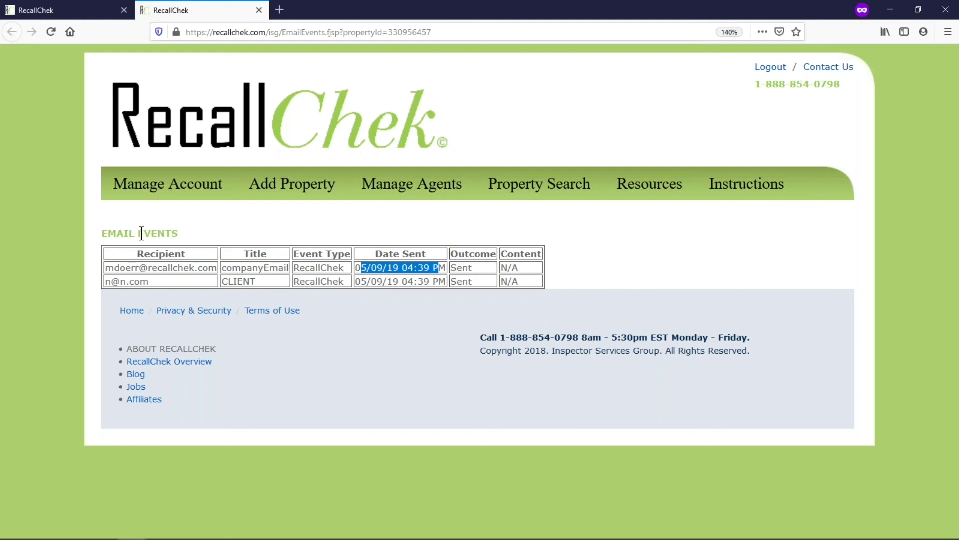
Switch to the first tab's results listing the three 698 Pro Med Lane properties.
{"action": "left_click", "coordinate": [36, 10]}
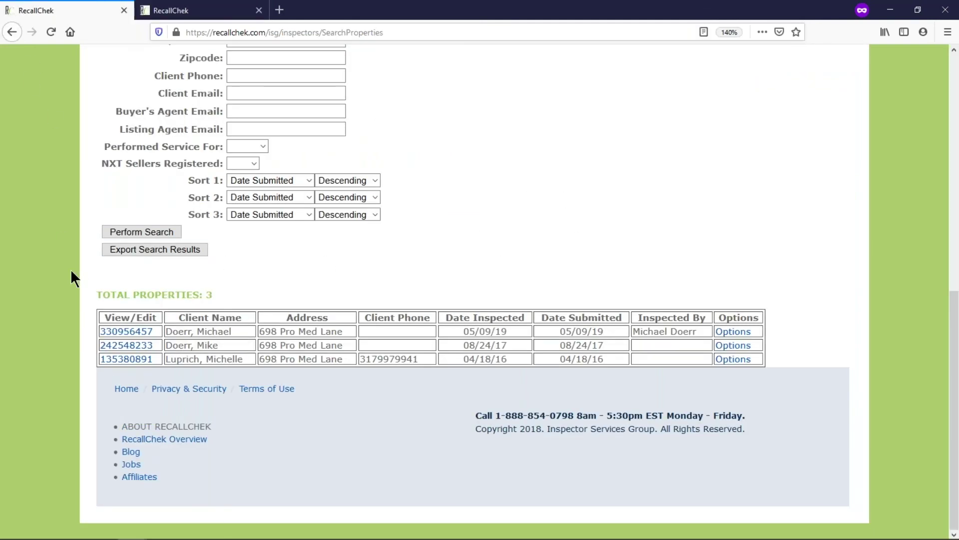